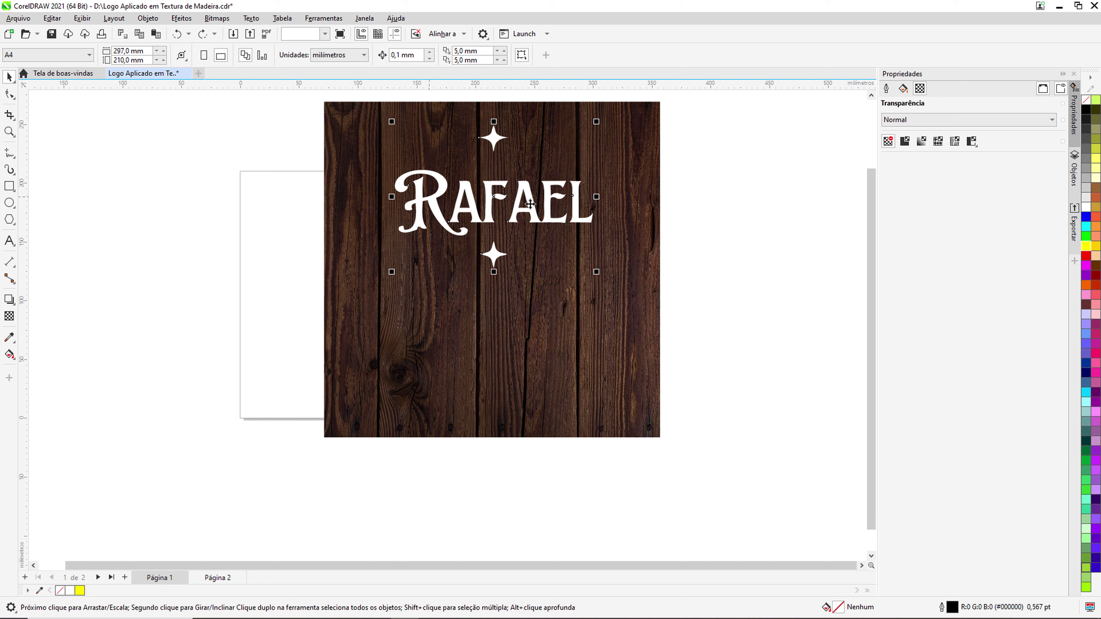
Centre the wood texture on the page and centre the white logo over it
{"action": "left_click_drag", "start_coordinate": [455, 195], "coordinate": [279, 304]}
{"action": "left_click", "coordinate": [522, 215]}
{"action": "left_click_drag", "start_coordinate": [556, 226], "coordinate": [492, 259]}
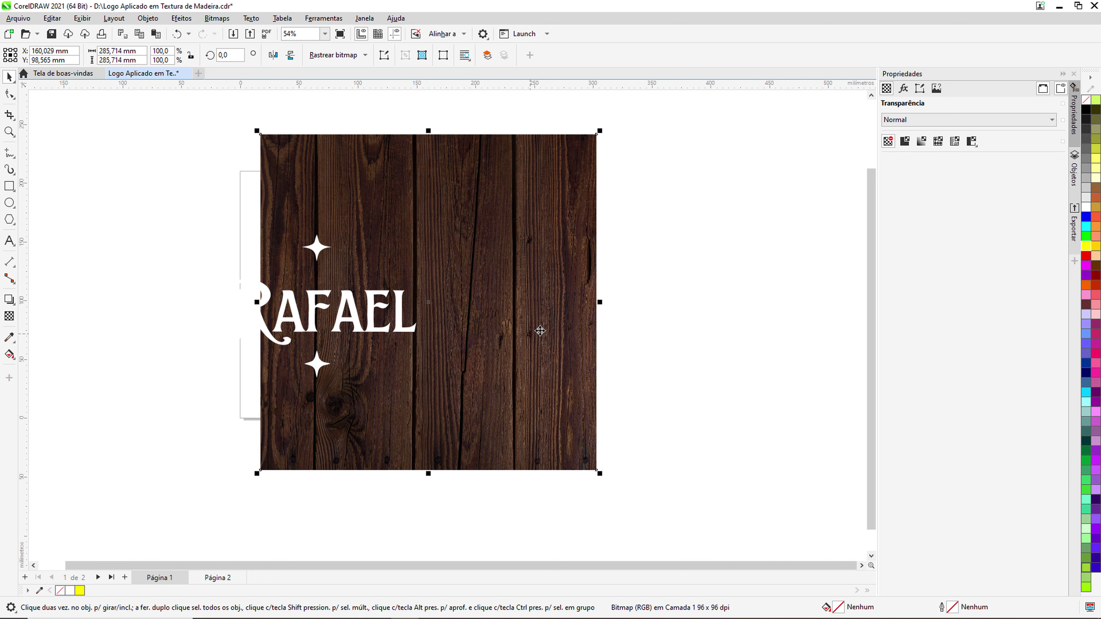
{"action": "left_click", "coordinate": [613, 305]}
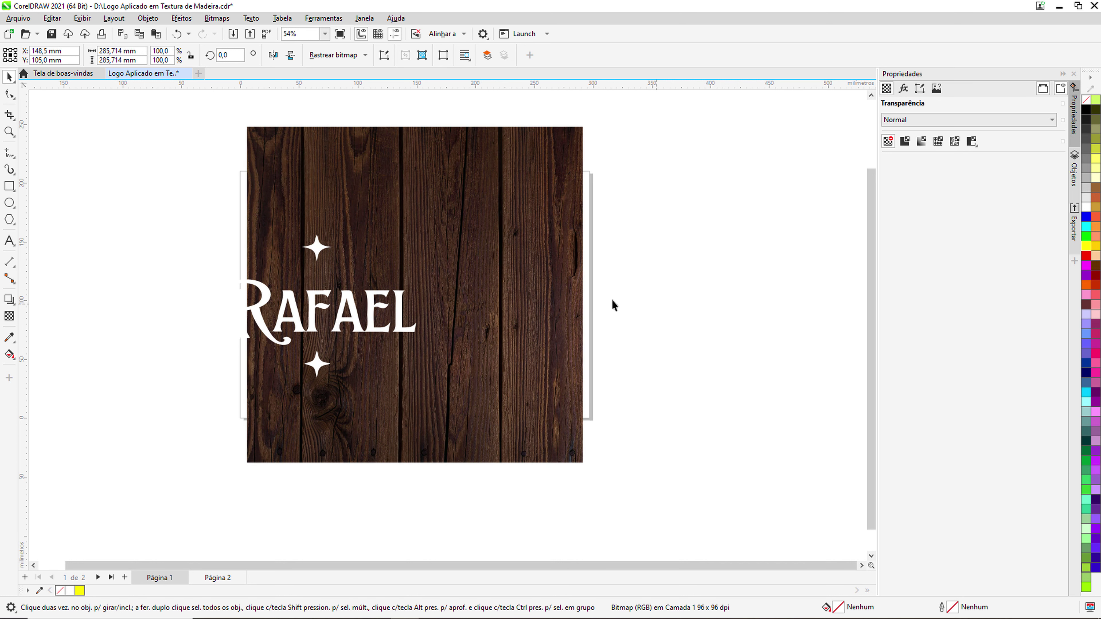
{"action": "left_click_drag", "start_coordinate": [346, 304], "coordinate": [437, 313]}
{"action": "left_click", "coordinate": [333, 173]}
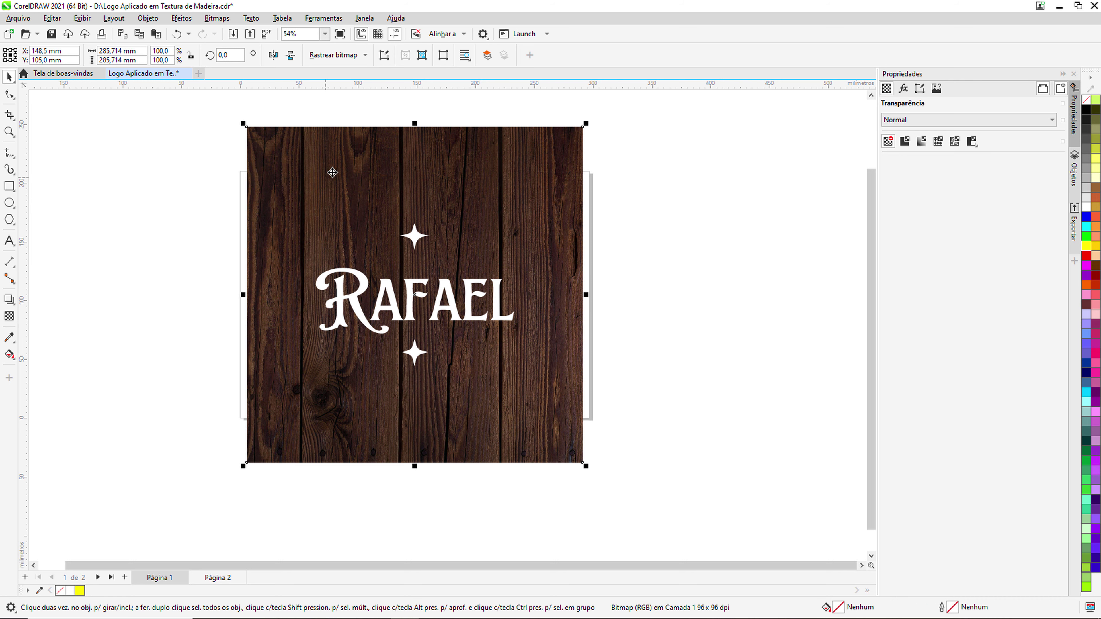
{"action": "key", "text": "p"}
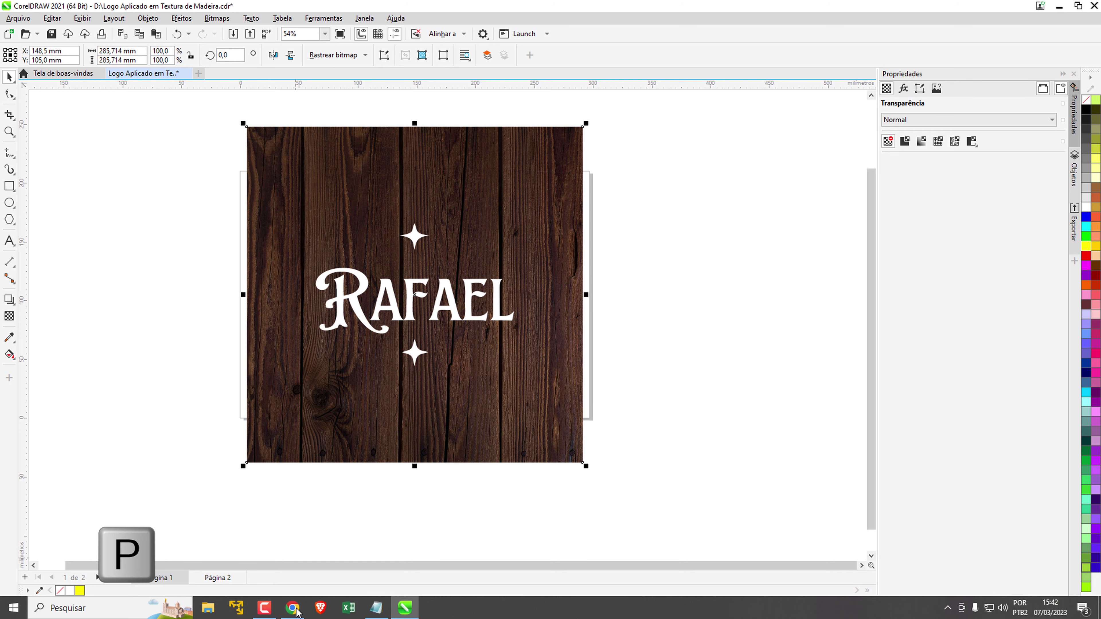
Switch to Canva in the browser to view the source logo and wood texture pages, and return to CorelDRAW
{"action": "left_click", "coordinate": [294, 609]}
{"action": "scroll", "coordinate": [529, 299], "scroll_direction": "down", "scroll_amount": 3}
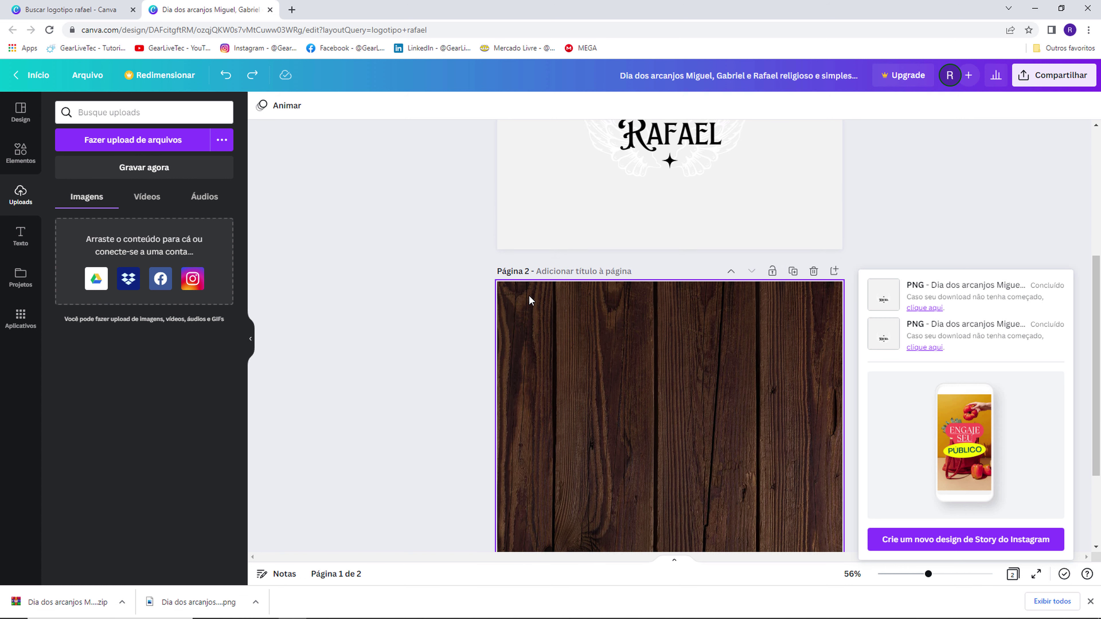
{"action": "scroll", "coordinate": [530, 299], "scroll_direction": "up", "scroll_amount": 2}
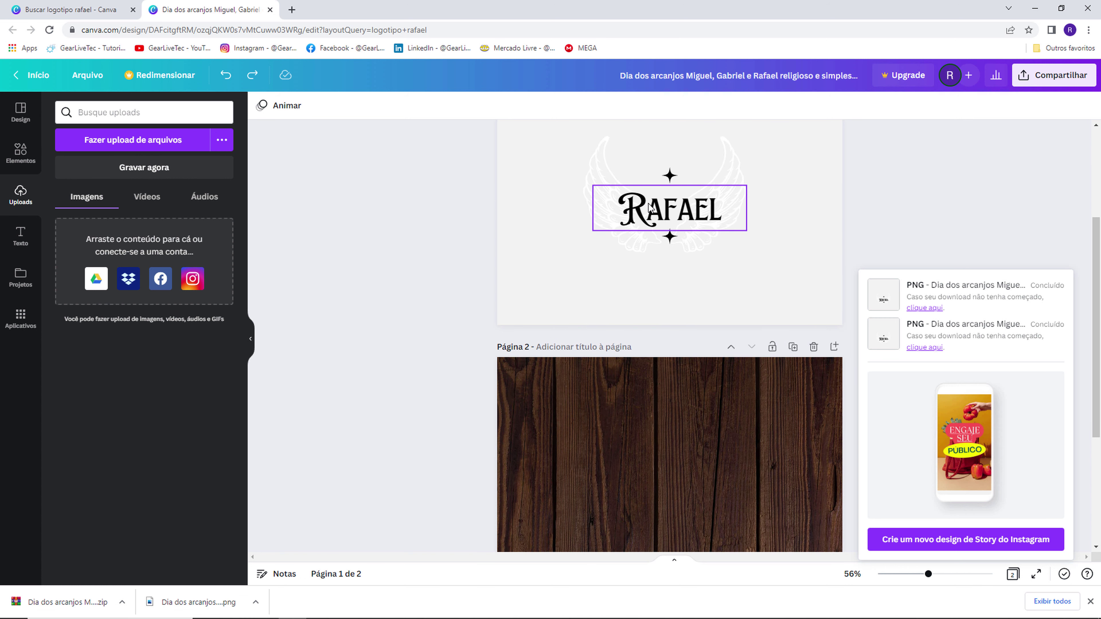
{"action": "scroll", "coordinate": [649, 207], "scroll_direction": "down", "scroll_amount": 4}
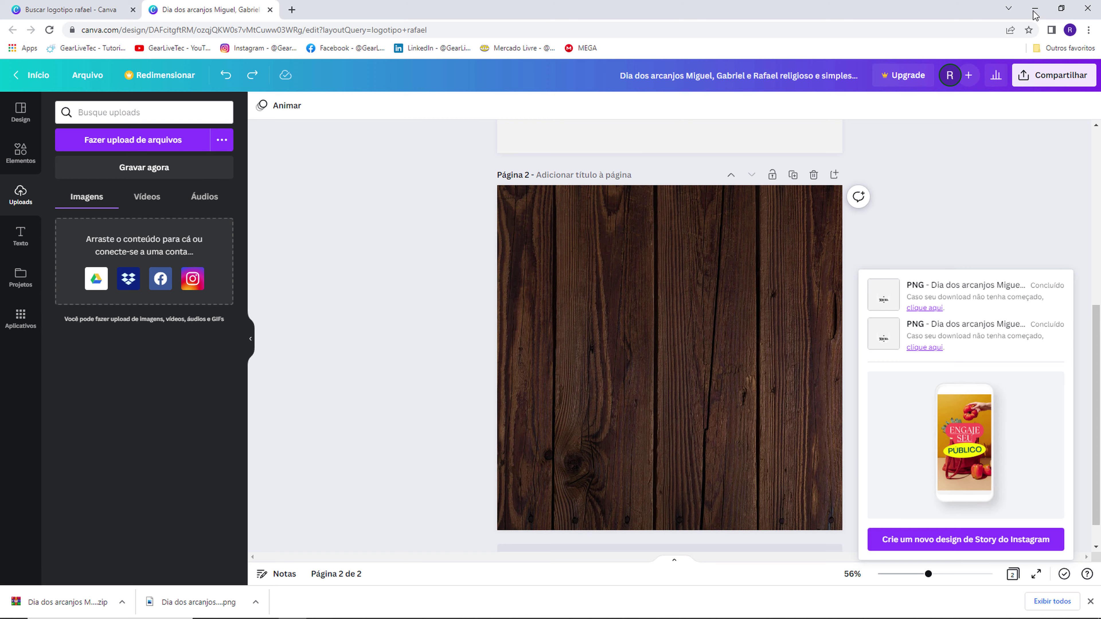
{"action": "left_click", "coordinate": [1035, 9]}
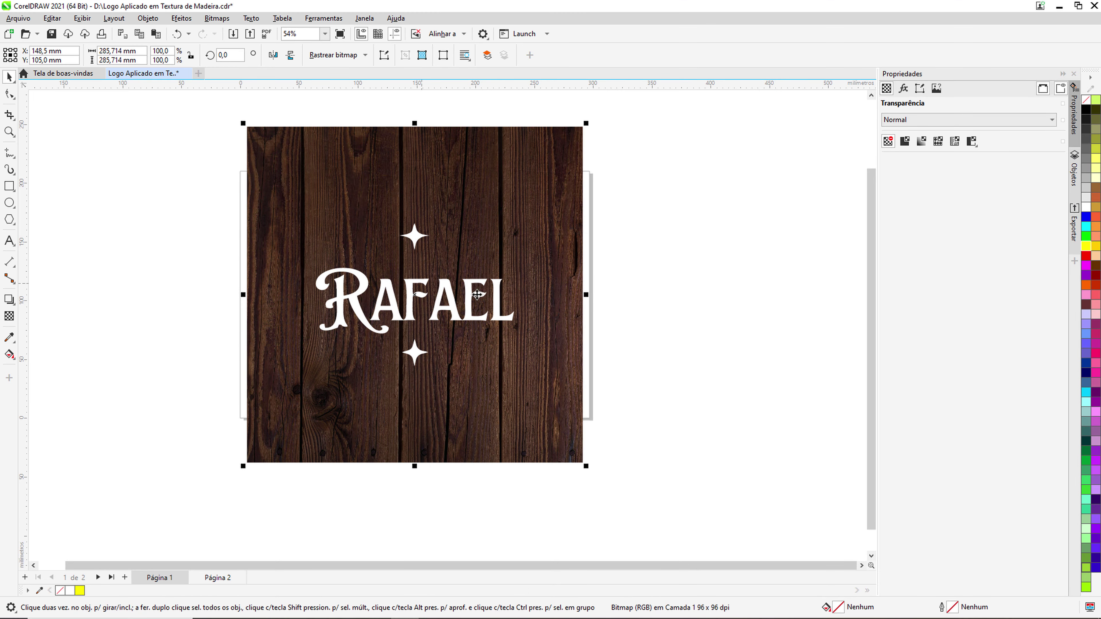
{"action": "left_click", "coordinate": [602, 298]}
{"action": "left_click", "coordinate": [538, 318]}
{"action": "left_click", "coordinate": [470, 295]}
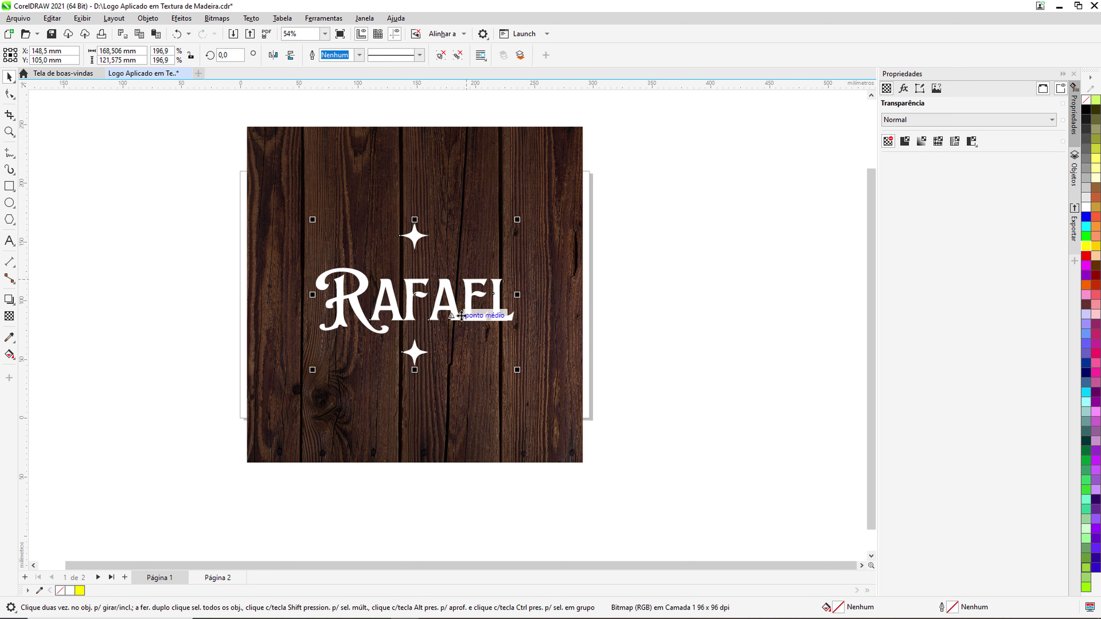
{"action": "left_click", "coordinate": [393, 303]}
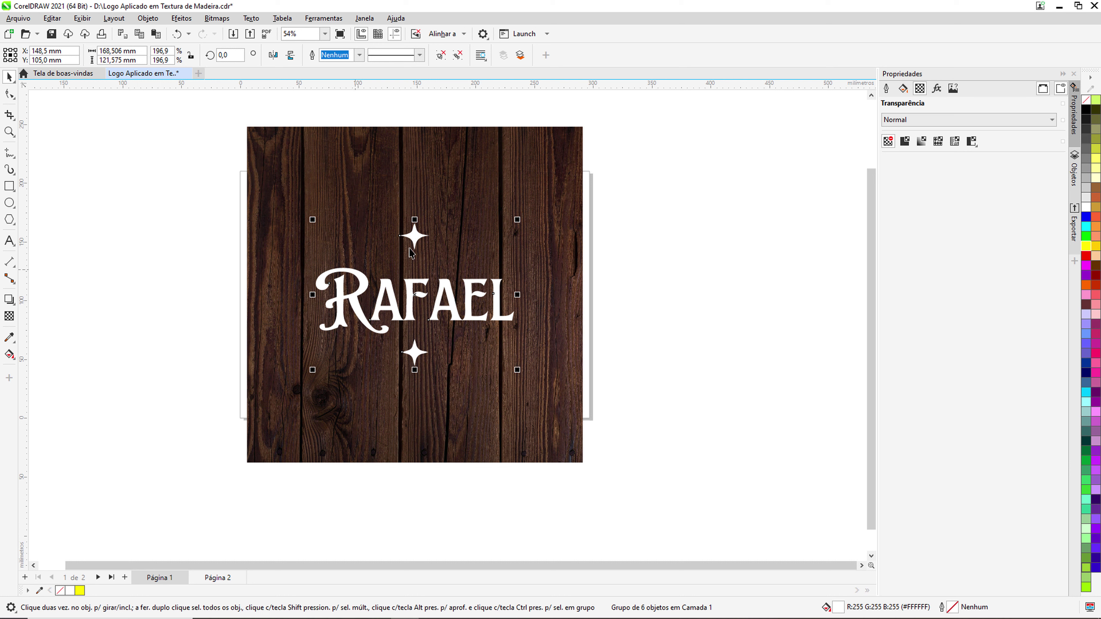
{"action": "key", "text": "Escape"}
Duplicate the wood texture bitmap and place the copy beside the original, clear of the logo
{"action": "left_click", "coordinate": [405, 149]}
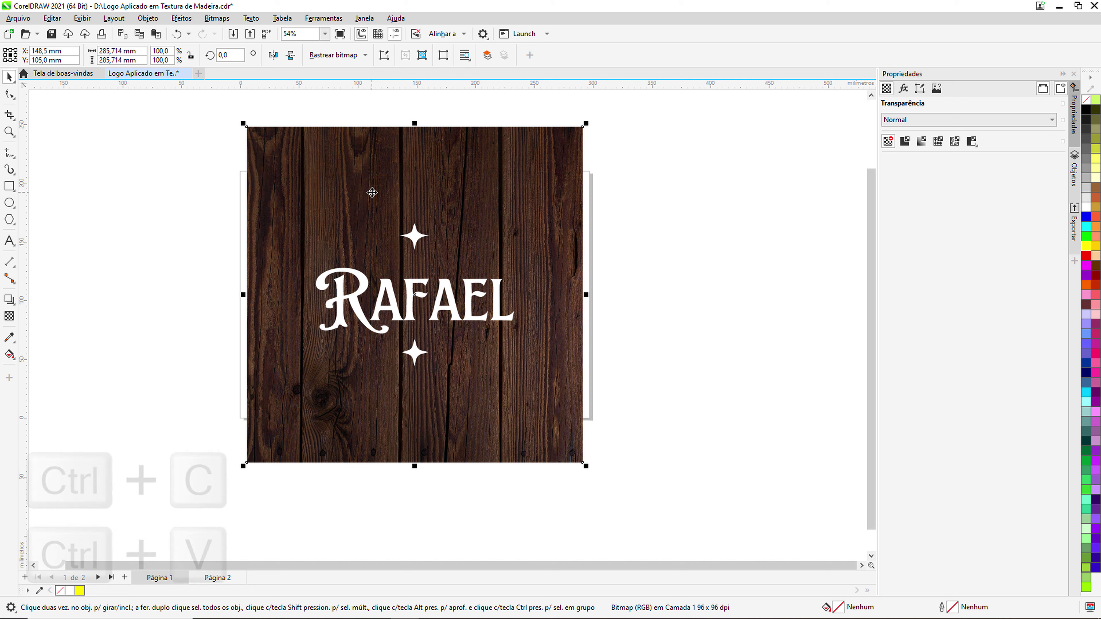
{"action": "key", "text": "ctrl+c"}
{"action": "key", "text": "ctrl+v"}
{"action": "left_click_drag", "start_coordinate": [364, 192], "coordinate": [629, 201]}
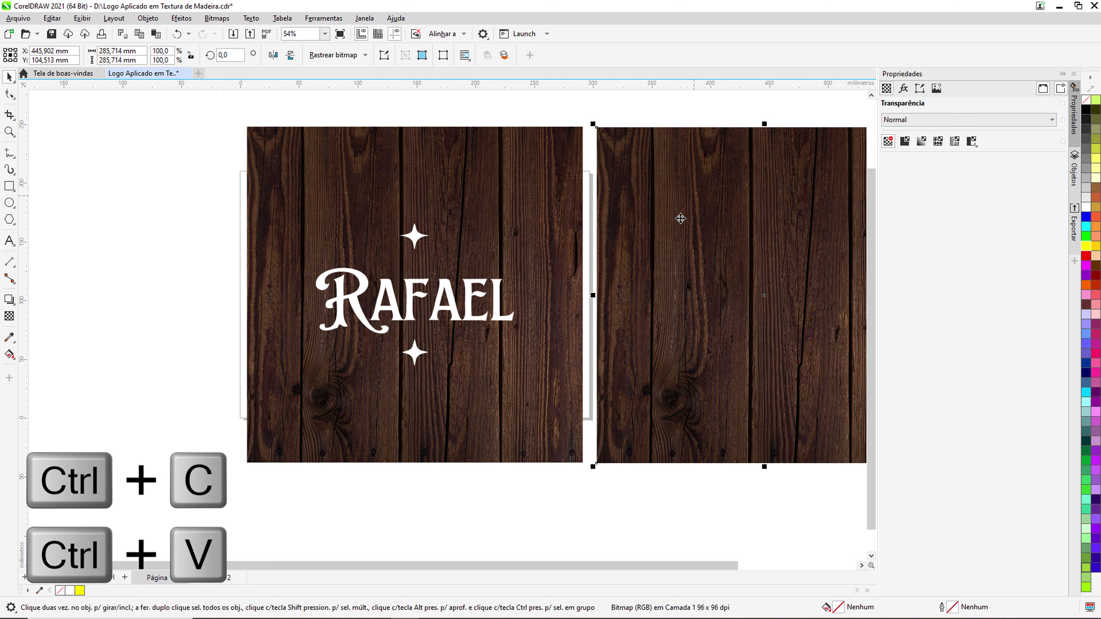
{"action": "left_click", "coordinate": [183, 304]}
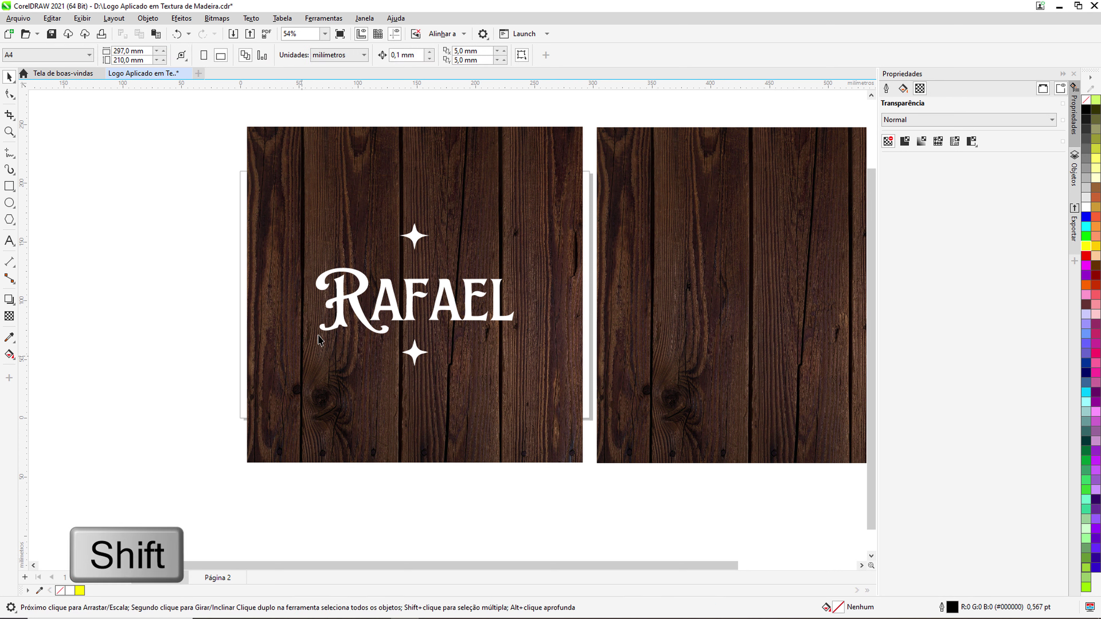
Select the logo together with the original wood texture and trim the logo's shape out of the texture
{"action": "left_click", "coordinate": [340, 276]}
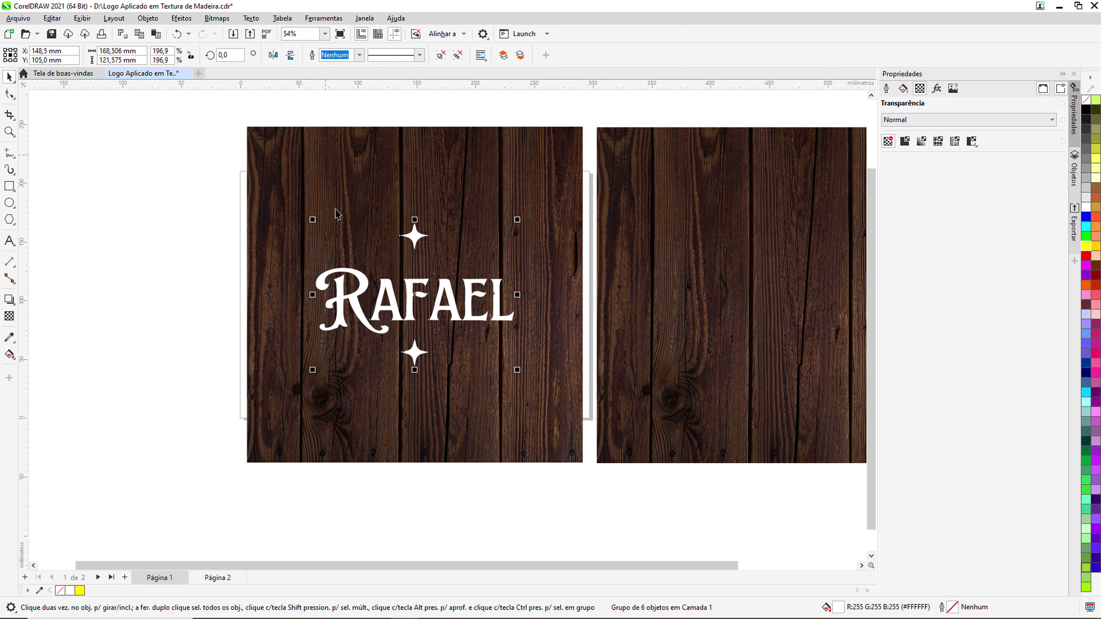
{"action": "left_click", "coordinate": [335, 161], "text": "shift"}
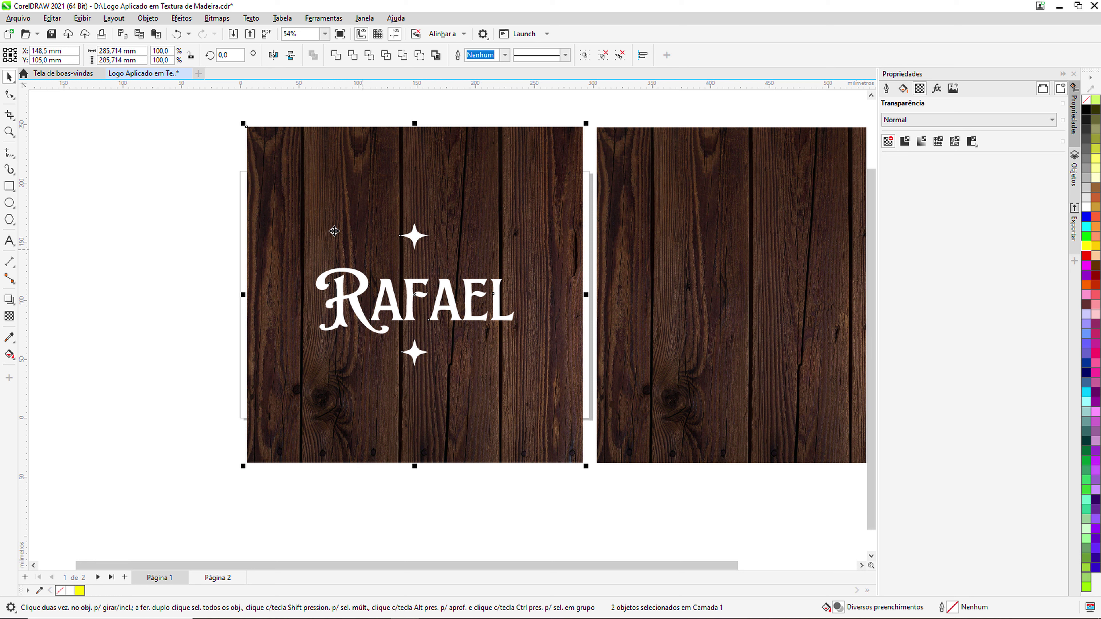
{"action": "left_click", "coordinate": [198, 99]}
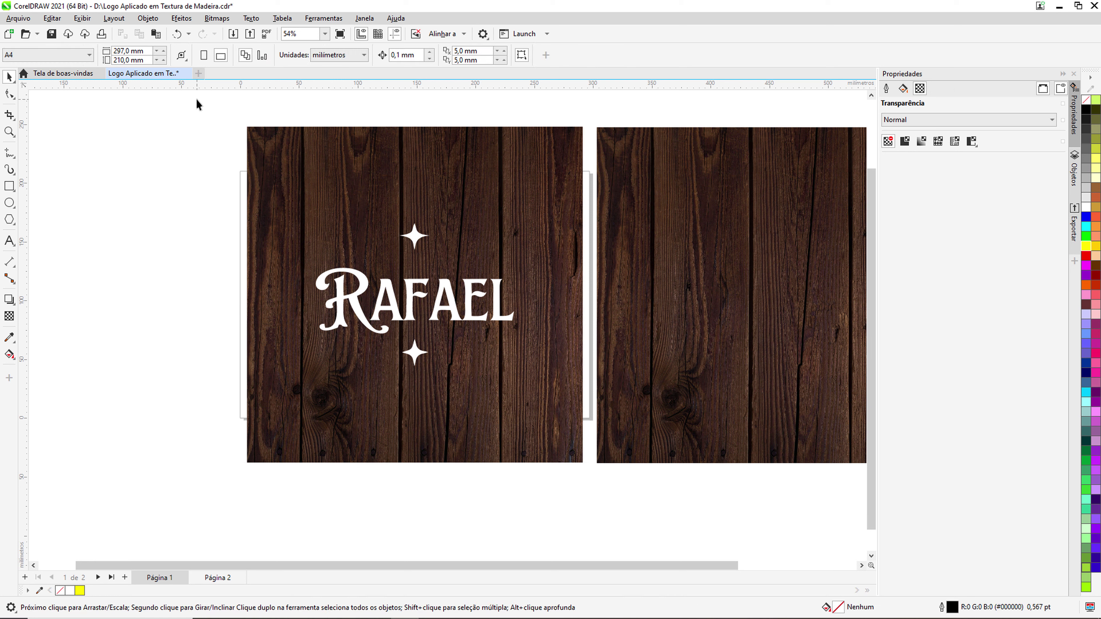
{"action": "left_click_drag", "start_coordinate": [226, 119], "coordinate": [627, 491]}
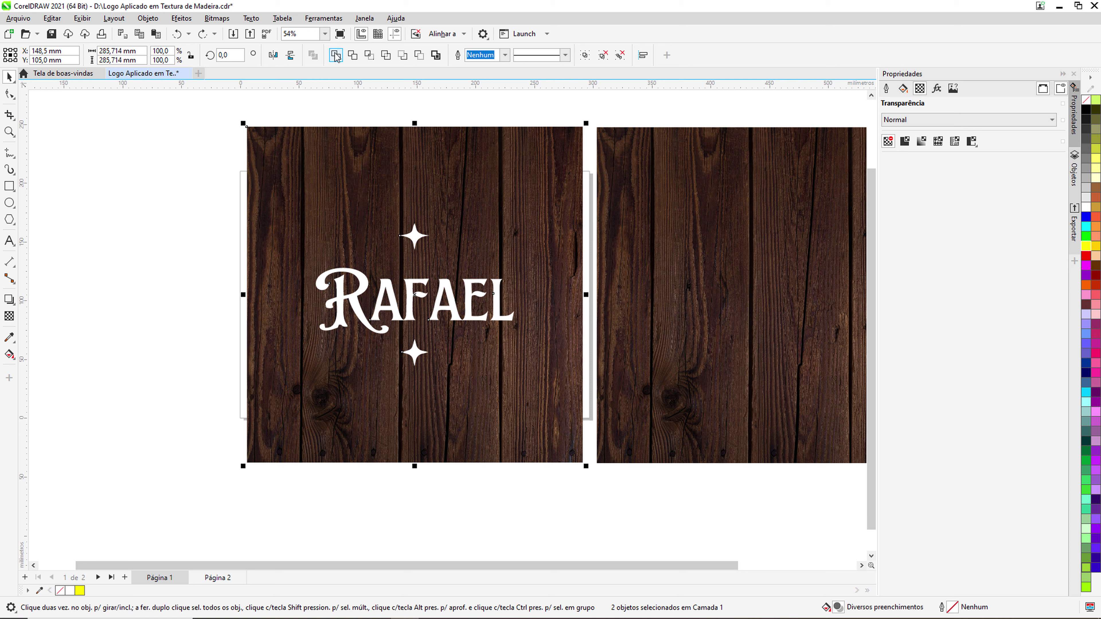
{"action": "left_click", "coordinate": [353, 56]}
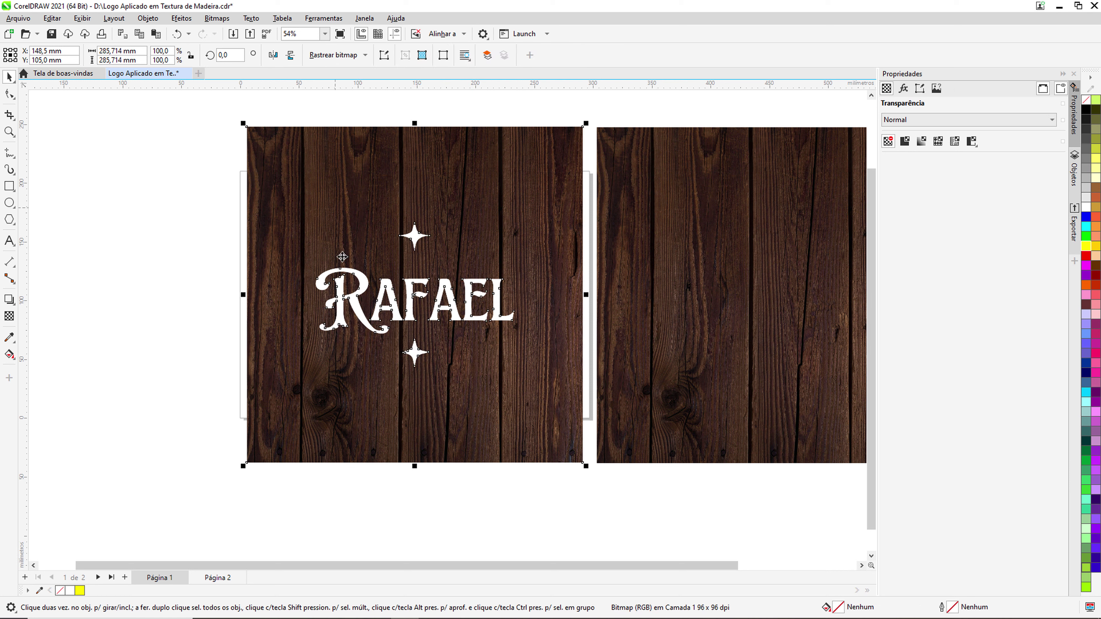
Move the white logo off its cut-out onto the wood copy, and reposition the trimmed texture slightly down and left
{"action": "left_click", "coordinate": [234, 230]}
{"action": "left_click_drag", "start_coordinate": [368, 273], "coordinate": [655, 157]}
{"action": "left_click_drag", "start_coordinate": [517, 285], "coordinate": [345, 287]}
Move the wood copy so it overlaps the trimmed texture, send it to the back and inspect the cut-out letters
{"action": "left_click", "coordinate": [622, 345]}
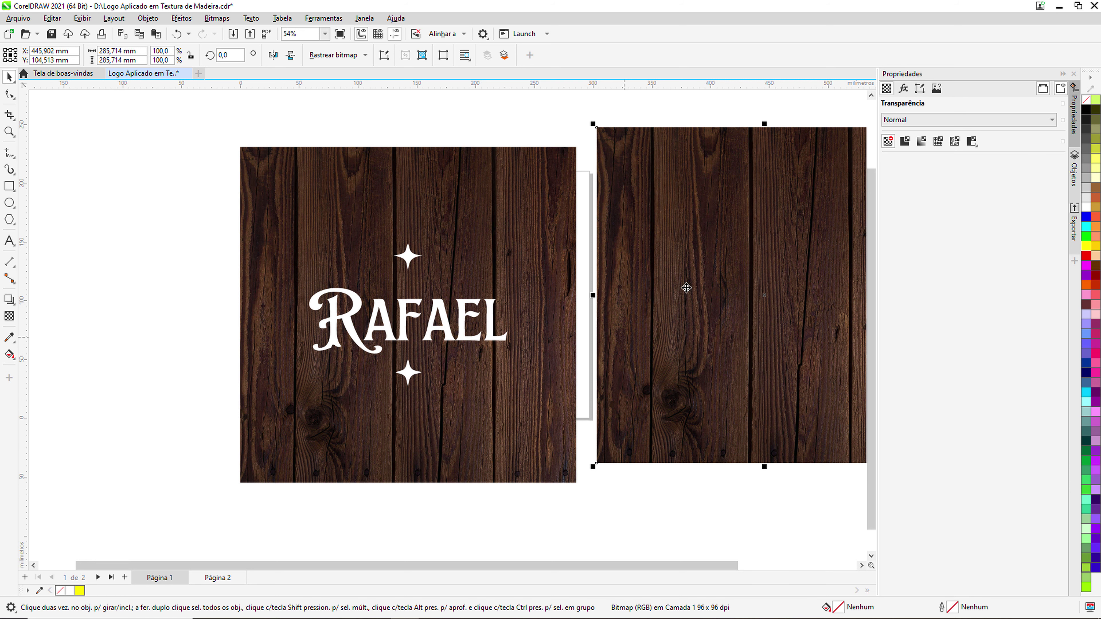
{"action": "left_click_drag", "start_coordinate": [672, 333], "coordinate": [496, 371]}
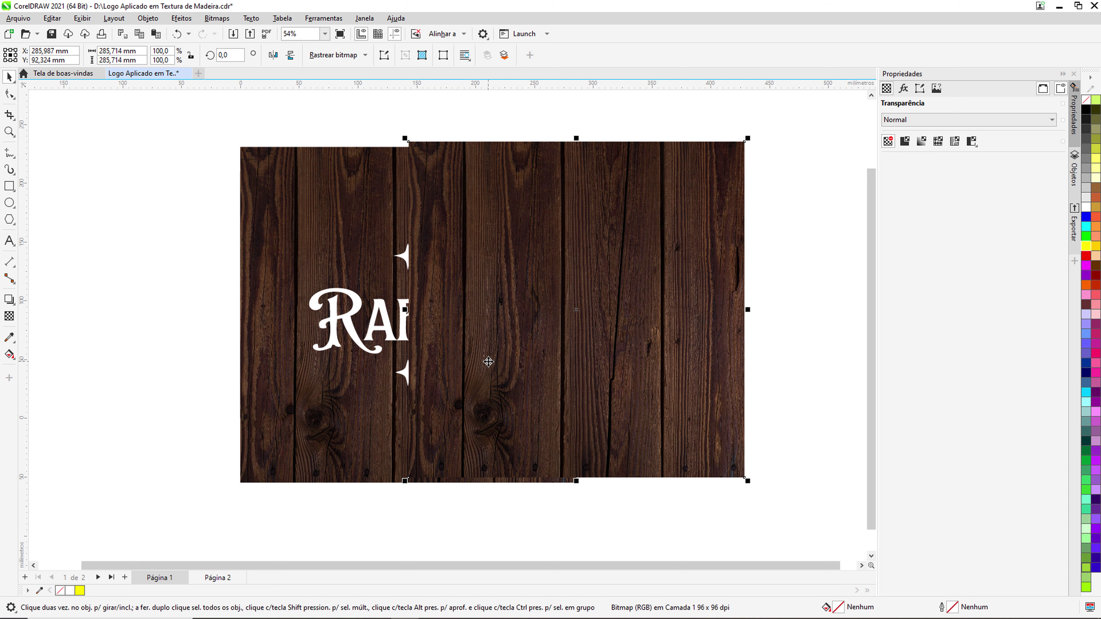
{"action": "key", "text": "shift+Page_Down"}
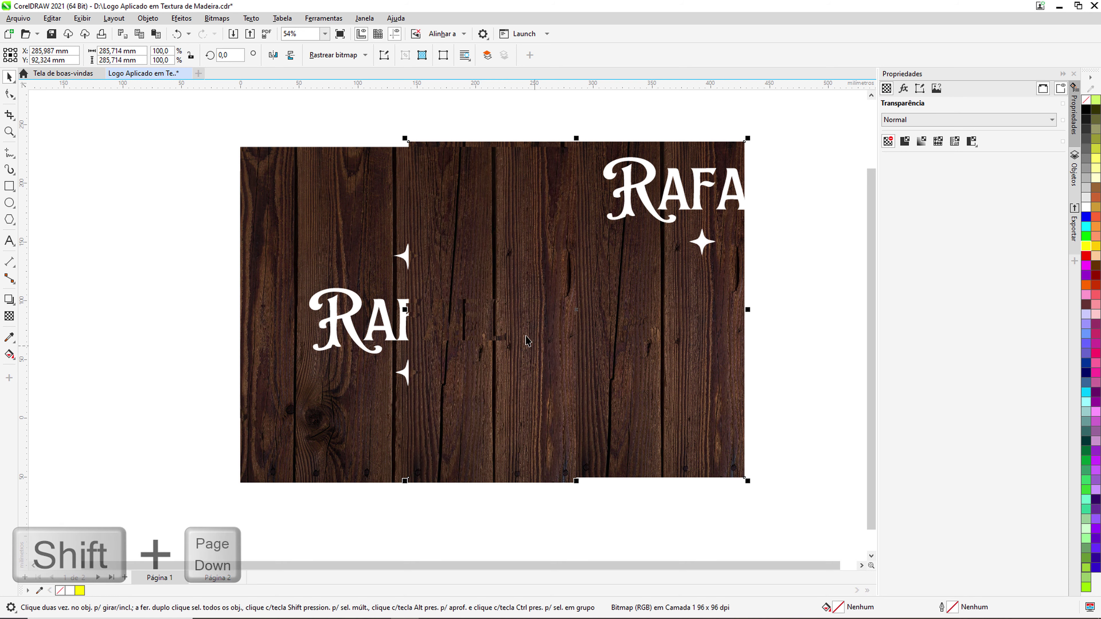
{"action": "scroll", "coordinate": [468, 310], "scroll_direction": "up", "scroll_amount": 2}
{"action": "scroll", "coordinate": [461, 319], "scroll_direction": "up", "scroll_amount": 4}
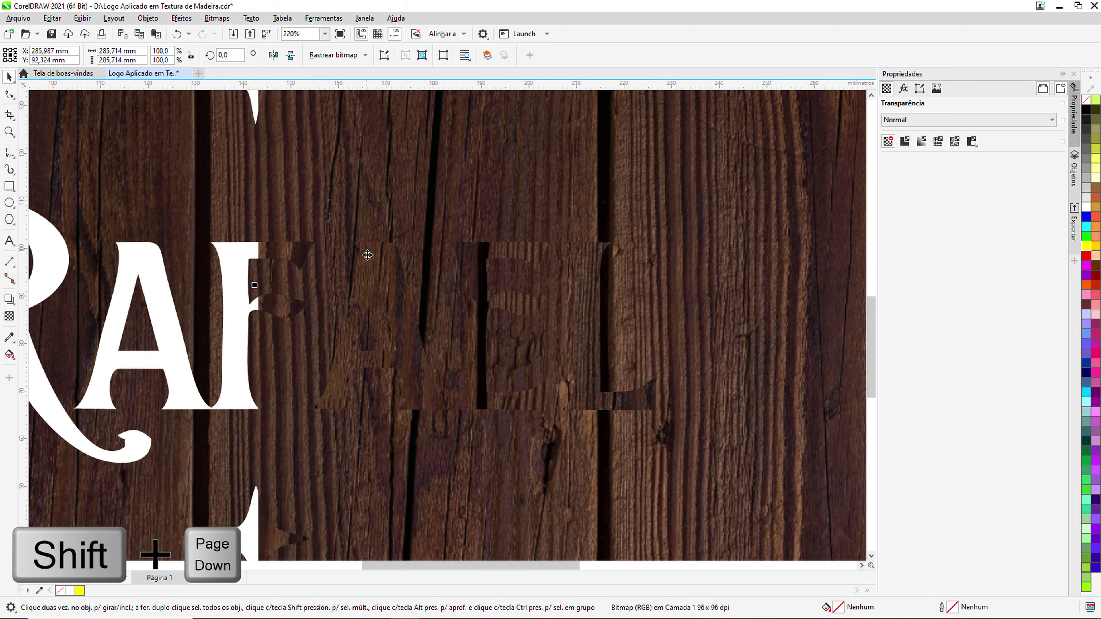
{"action": "scroll", "coordinate": [381, 320], "scroll_direction": "down", "scroll_amount": 8}
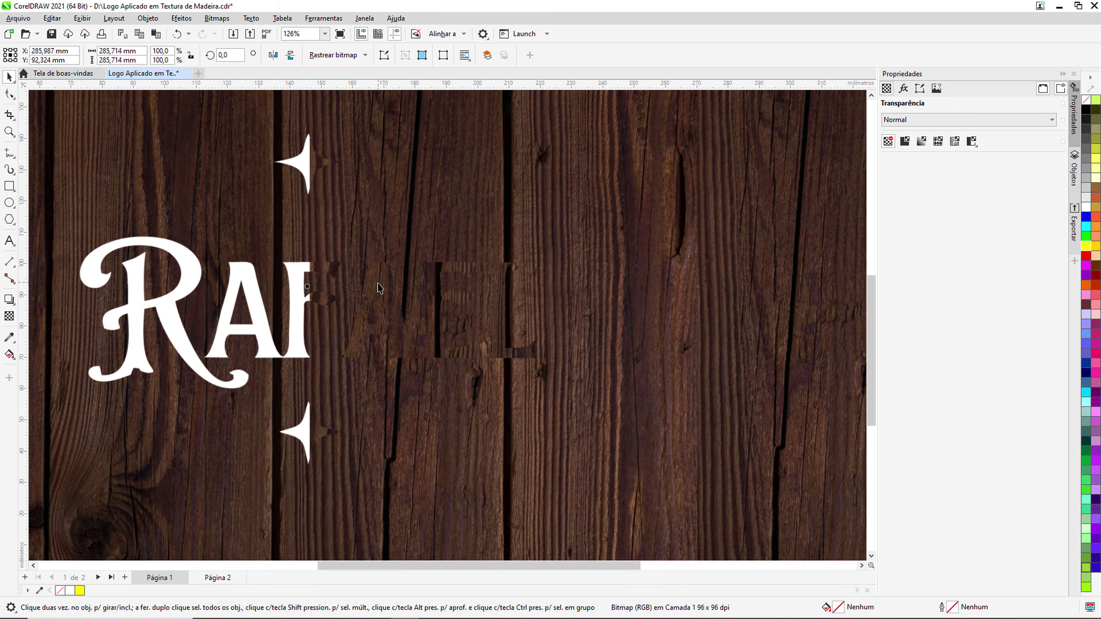
Move the original logo clear of both textures and fill it with yellow
{"action": "left_click_drag", "start_coordinate": [570, 222], "coordinate": [718, 202]}
{"action": "left_click", "coordinate": [1086, 246]}
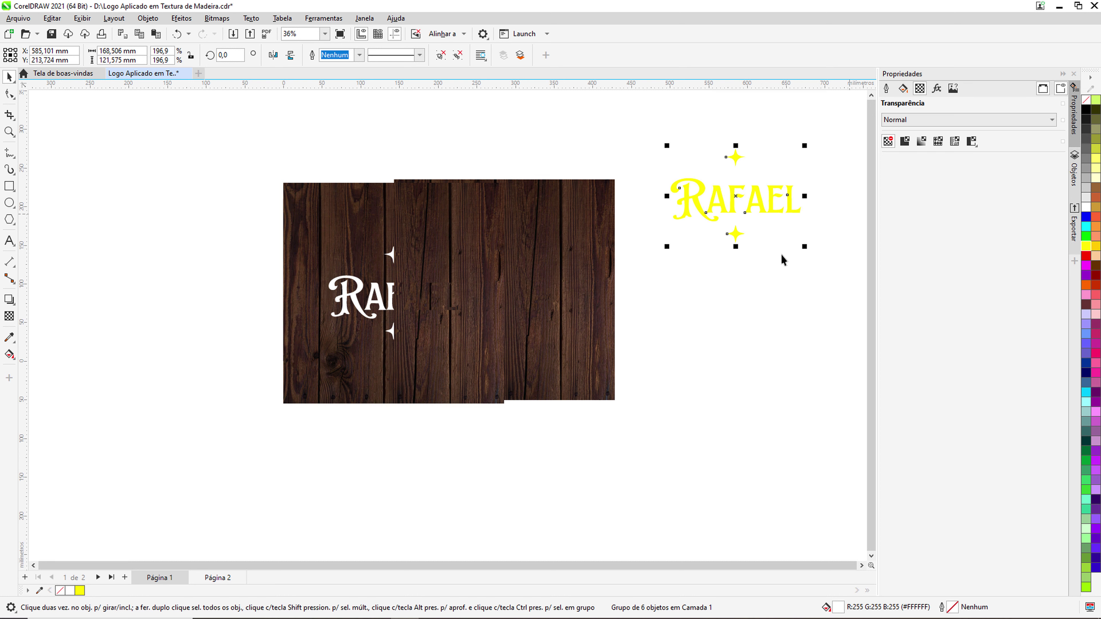
{"action": "left_click", "coordinate": [633, 282]}
Shift the wood copy behind the cut-out to about X 289.8 mm, Y 78.8 mm
{"action": "scroll", "coordinate": [387, 246], "scroll_direction": "up", "scroll_amount": 3}
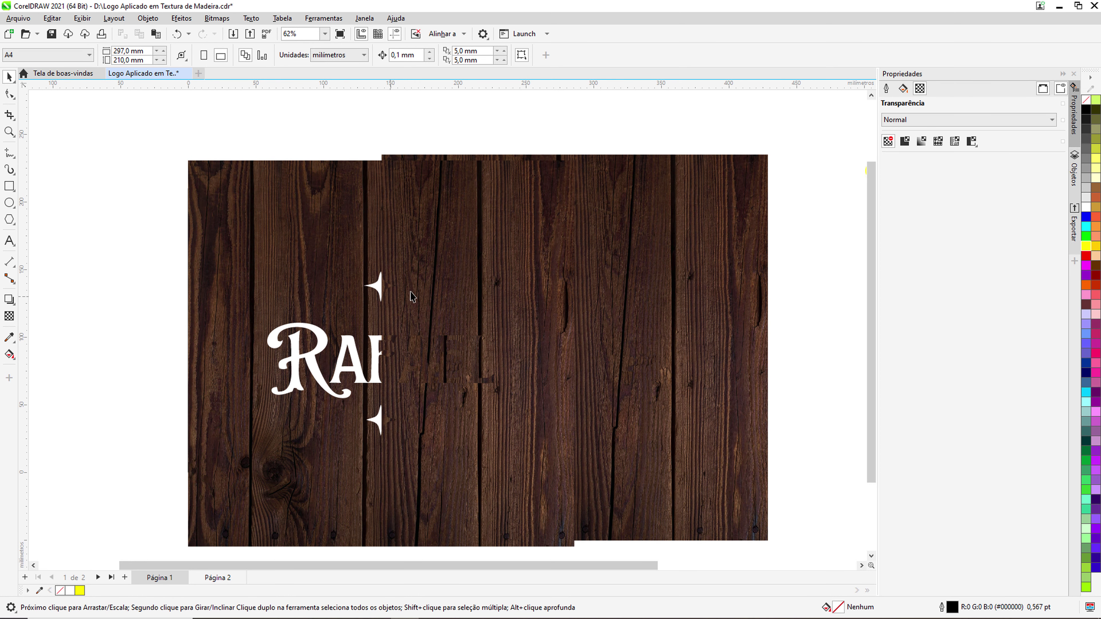
{"action": "left_click", "coordinate": [600, 256]}
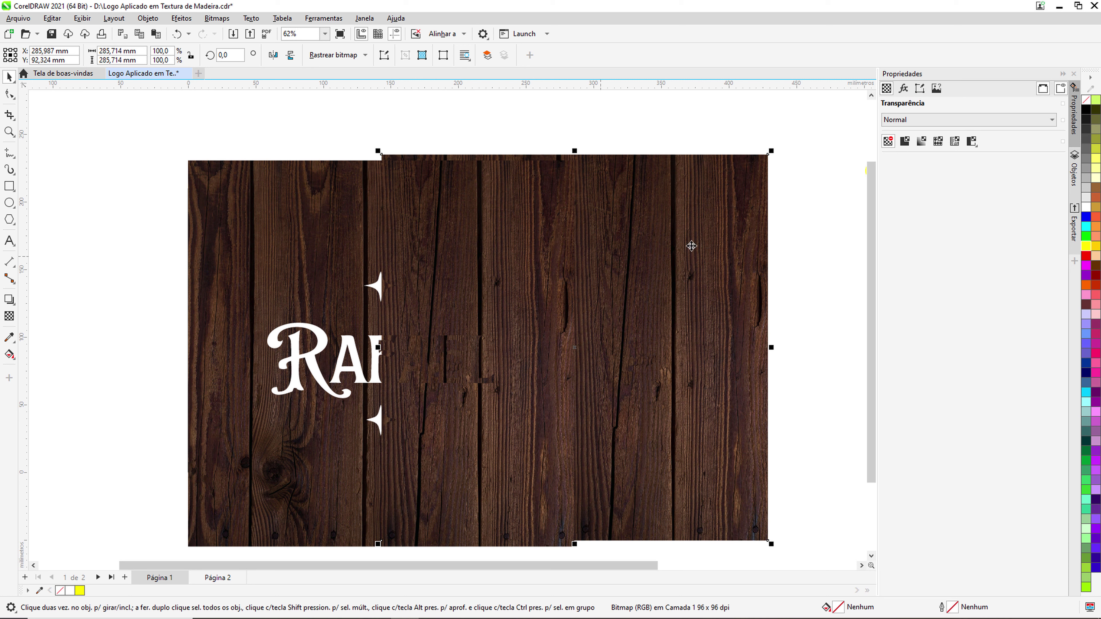
{"action": "mouse_move", "coordinate": [667, 235]}
{"action": "left_mouse_down"}
{"action": "mouse_move", "coordinate": [733, 256]}
{"action": "mouse_move", "coordinate": [630, 241]}
{"action": "mouse_move", "coordinate": [678, 254]}
{"action": "mouse_move", "coordinate": [669, 256]}
{"action": "left_mouse_up"}
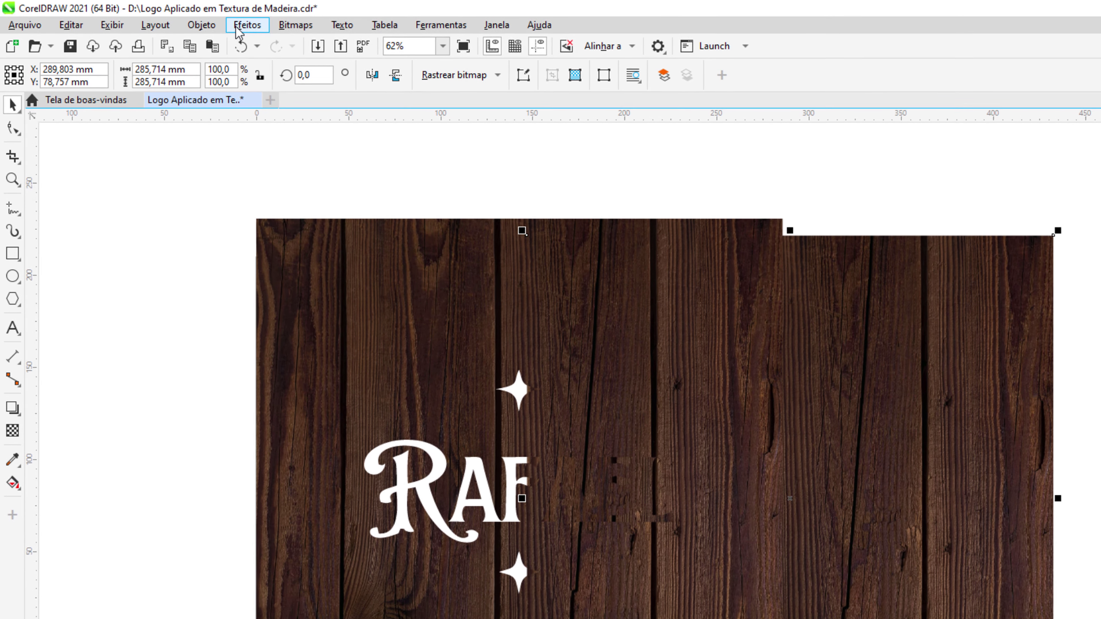
Start the Tone Curve adjustment on the wood copy and reset the RGB curve to a straight line, keeping the artwork in view
{"action": "left_click", "coordinate": [174, 20]}
{"action": "mouse_move", "coordinate": [280, 92]}
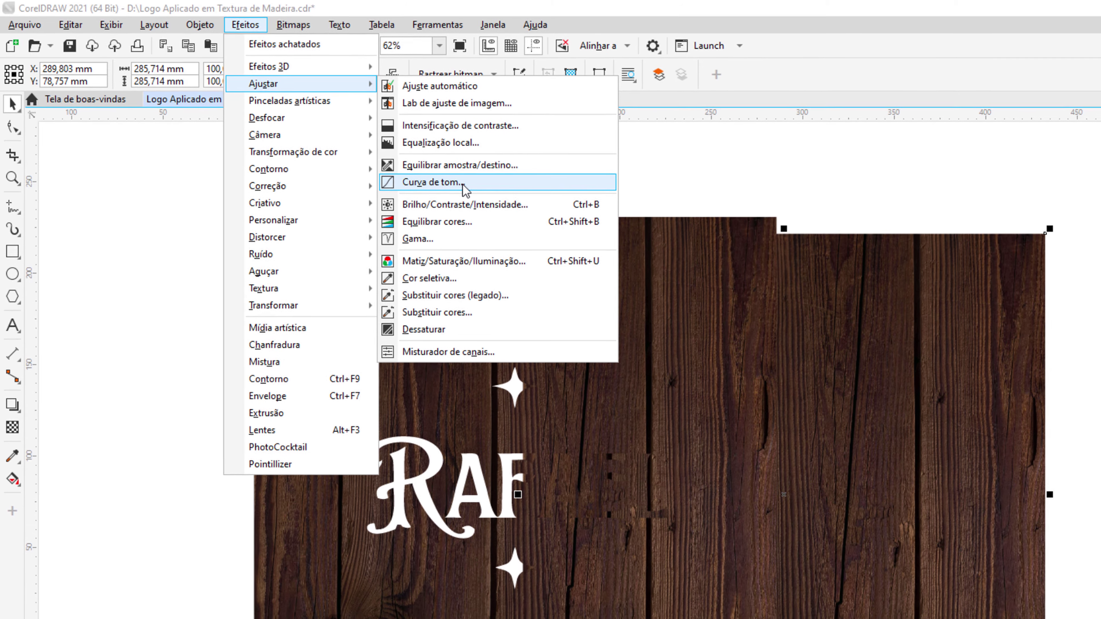
{"action": "left_click", "coordinate": [474, 187]}
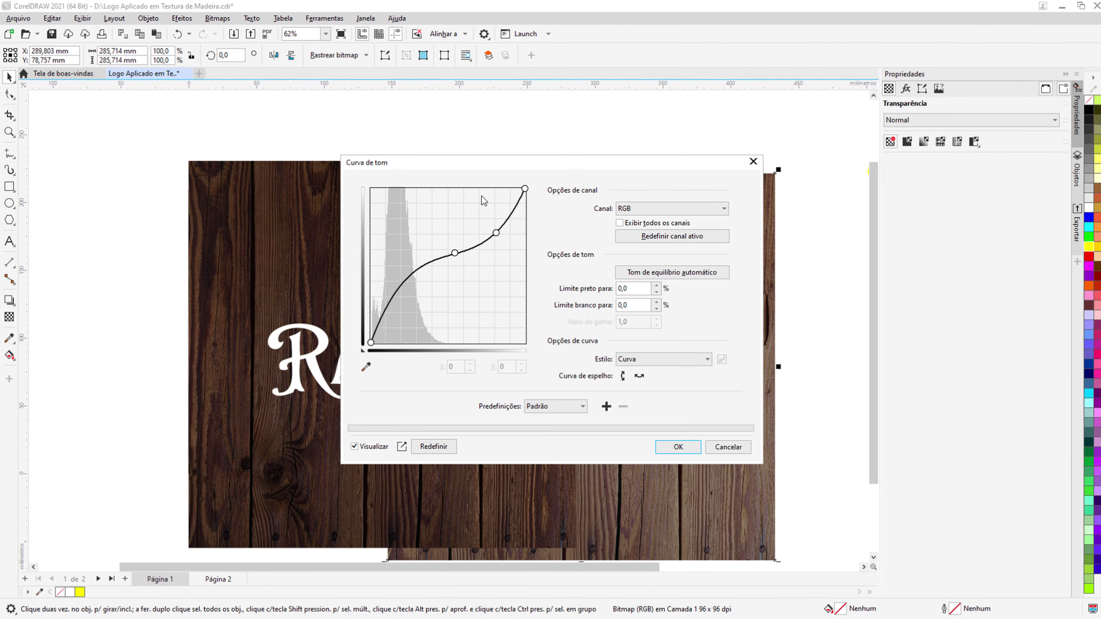
{"action": "left_click_drag", "start_coordinate": [516, 167], "coordinate": [693, 237]}
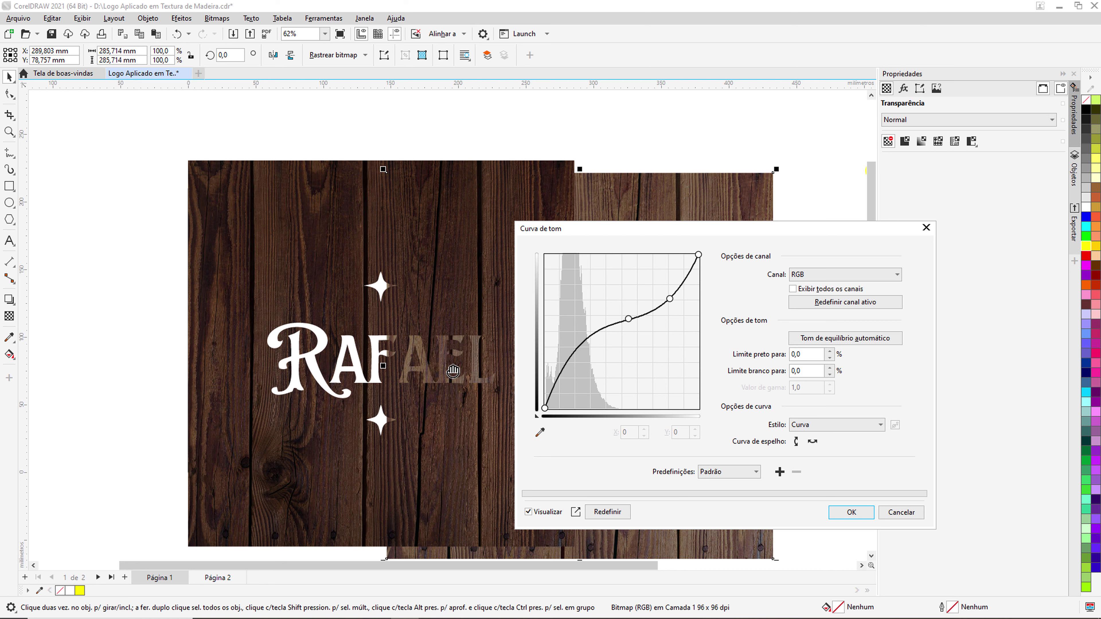
{"action": "key", "text": "ctrl+z"}
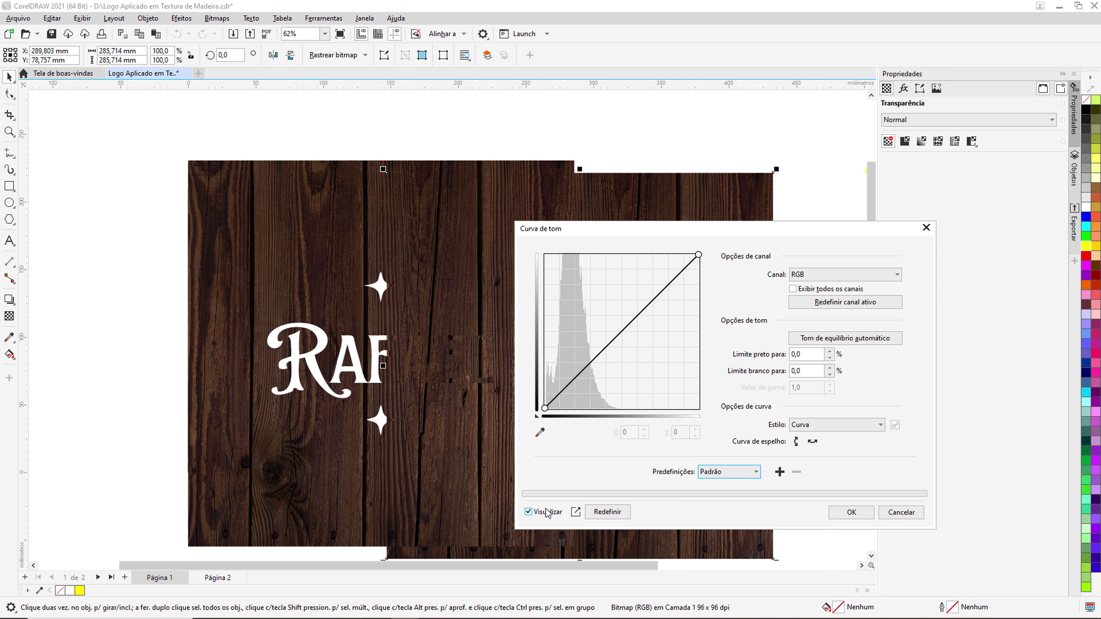
{"action": "left_click_drag", "start_coordinate": [617, 230], "coordinate": [722, 225]}
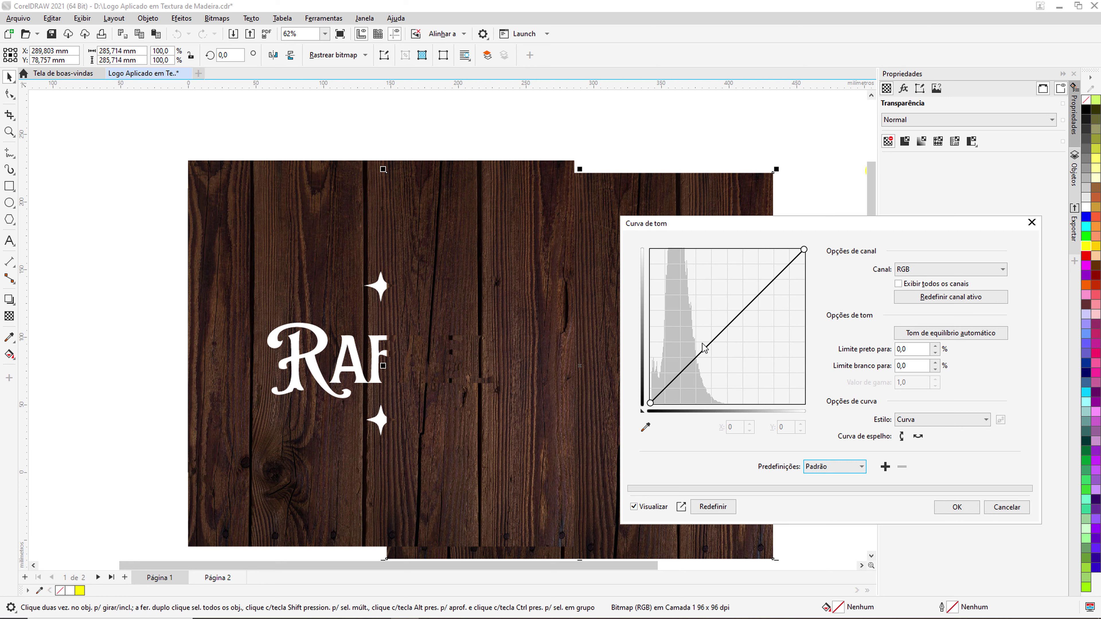
Darken the wood copy by bending the RGB tone curve below the diagonal, and apply the adjustment
{"action": "left_click_drag", "start_coordinate": [764, 297], "coordinate": [742, 293]}
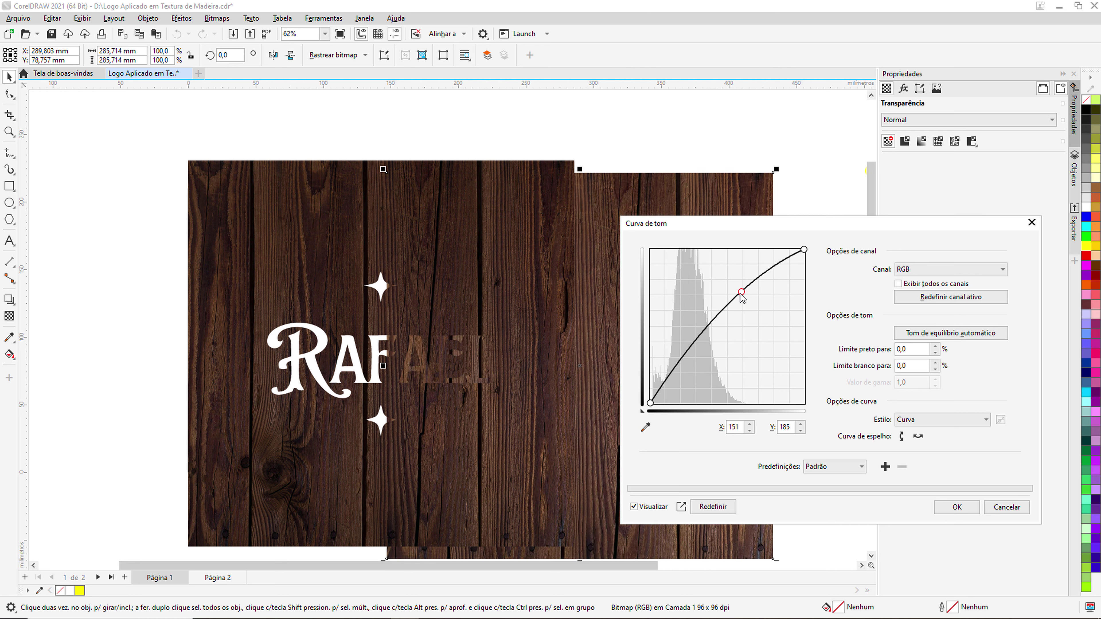
{"action": "left_click_drag", "start_coordinate": [742, 292], "coordinate": [758, 321]}
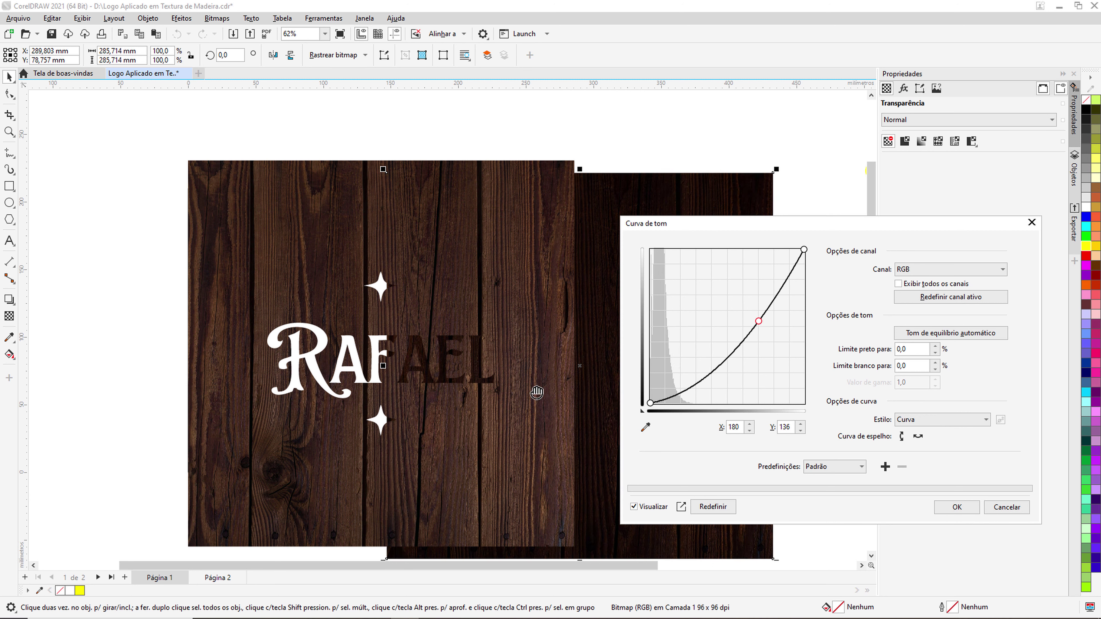
{"action": "mouse_move", "coordinate": [759, 322]}
{"action": "left_mouse_down"}
{"action": "mouse_move", "coordinate": [766, 301]}
{"action": "mouse_move", "coordinate": [764, 324]}
{"action": "mouse_move", "coordinate": [765, 312]}
{"action": "left_mouse_up"}
{"action": "left_click", "coordinate": [956, 508]}
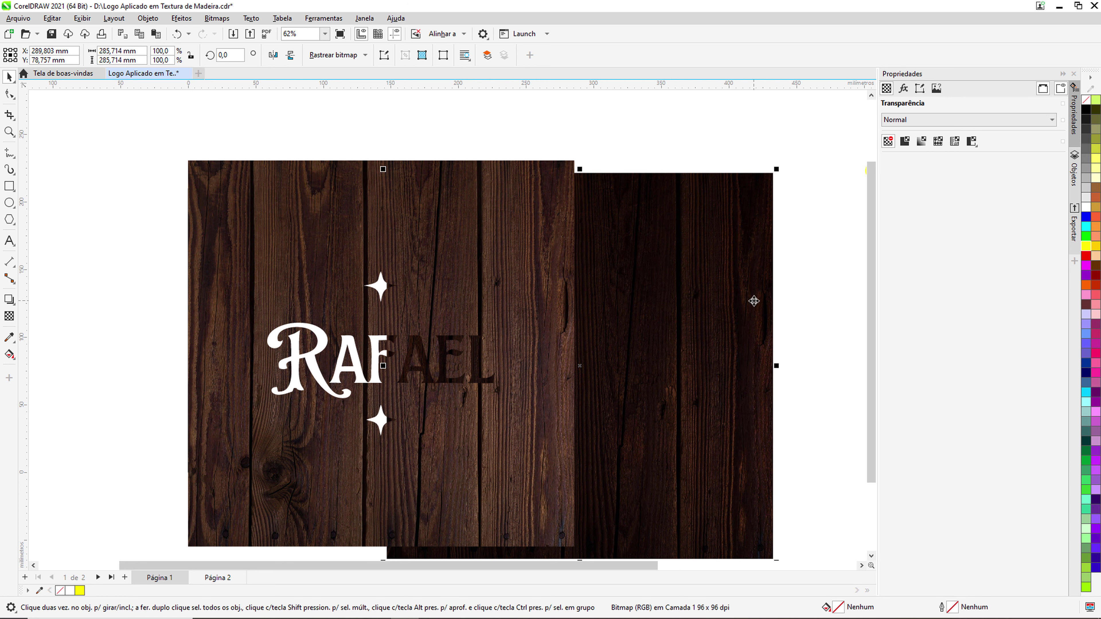
Place the darkened wood copy behind the cut-out texture and centre both pieces on the page
{"action": "left_click", "coordinate": [796, 283]}
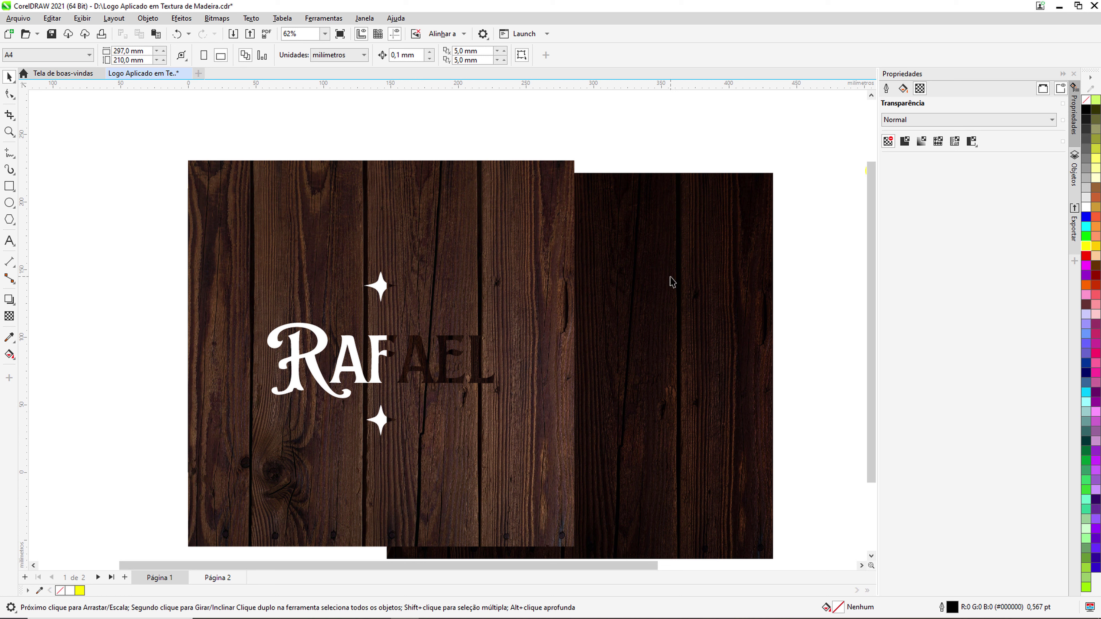
{"action": "left_click", "coordinate": [672, 282]}
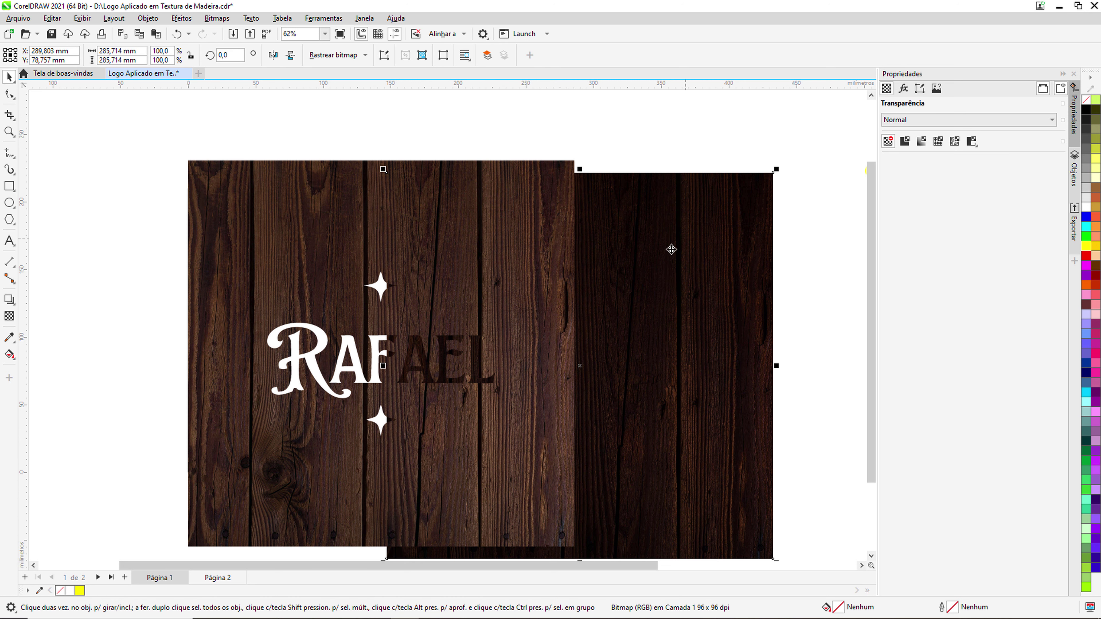
{"action": "left_click_drag", "start_coordinate": [609, 263], "coordinate": [410, 251]}
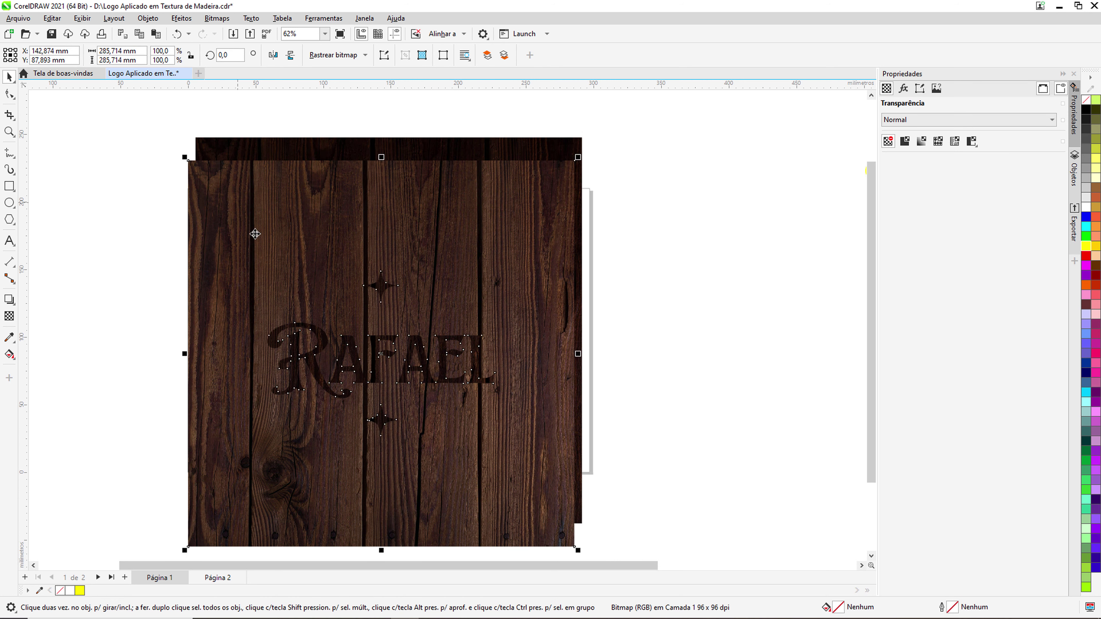
{"action": "key", "text": "p"}
{"action": "left_click", "coordinate": [718, 315]}
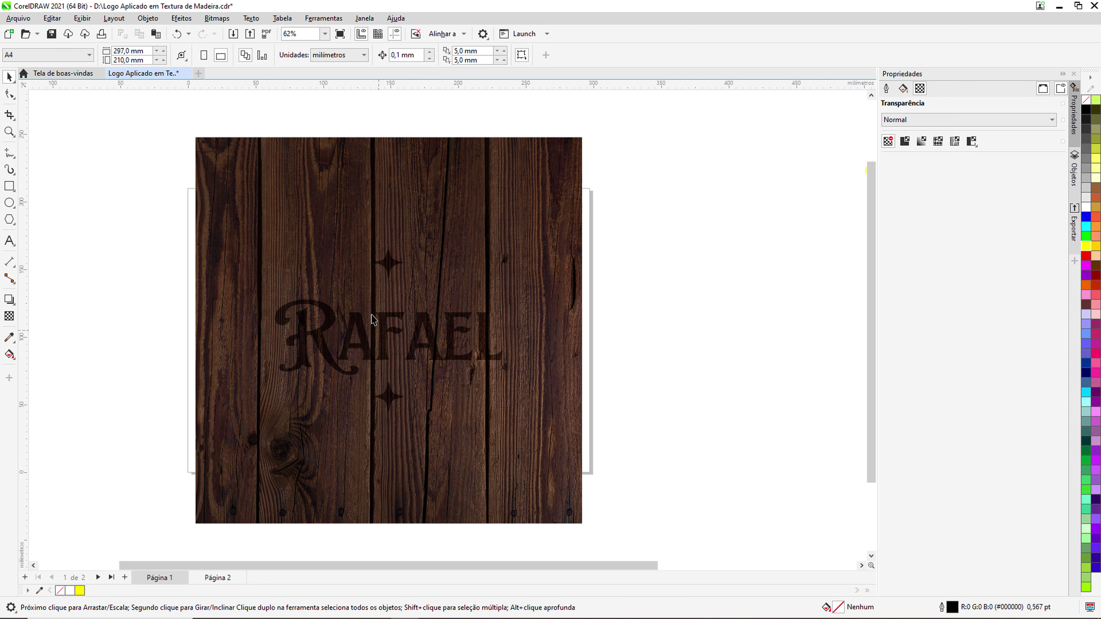
Add a black drop shadow to the cut-out wood, running from its upper edge straight down to its lower edge
{"action": "left_click", "coordinate": [326, 204]}
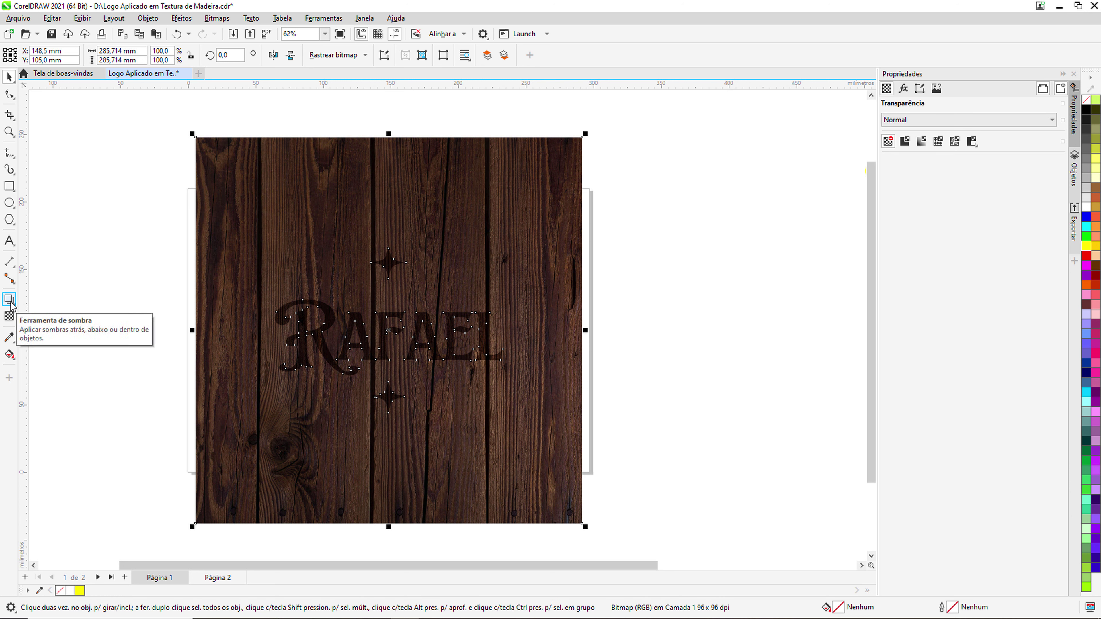
{"action": "left_click", "coordinate": [9, 299]}
{"action": "mouse_move", "coordinate": [196, 312]}
{"action": "left_mouse_down"}
{"action": "mouse_move", "coordinate": [434, 303]}
{"action": "mouse_move", "coordinate": [592, 331]}
{"action": "mouse_move", "coordinate": [599, 342]}
{"action": "mouse_move", "coordinate": [504, 326]}
{"action": "mouse_move", "coordinate": [190, 322]}
{"action": "left_mouse_up"}
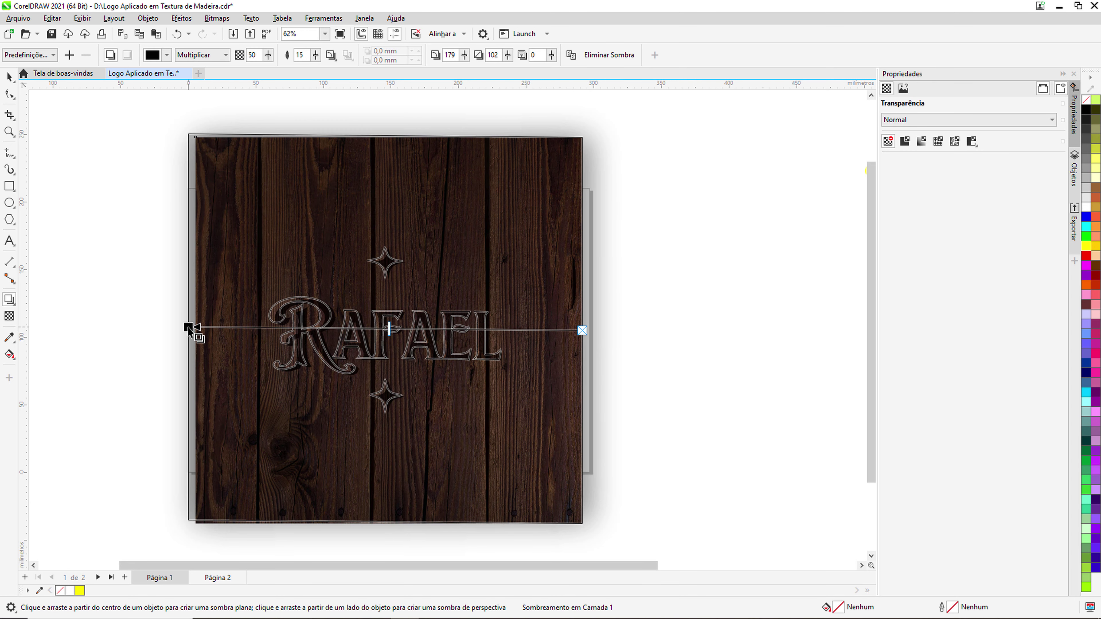
{"action": "key", "text": "ctrl+z"}
{"action": "left_click_drag", "start_coordinate": [357, 262], "coordinate": [386, 534]}
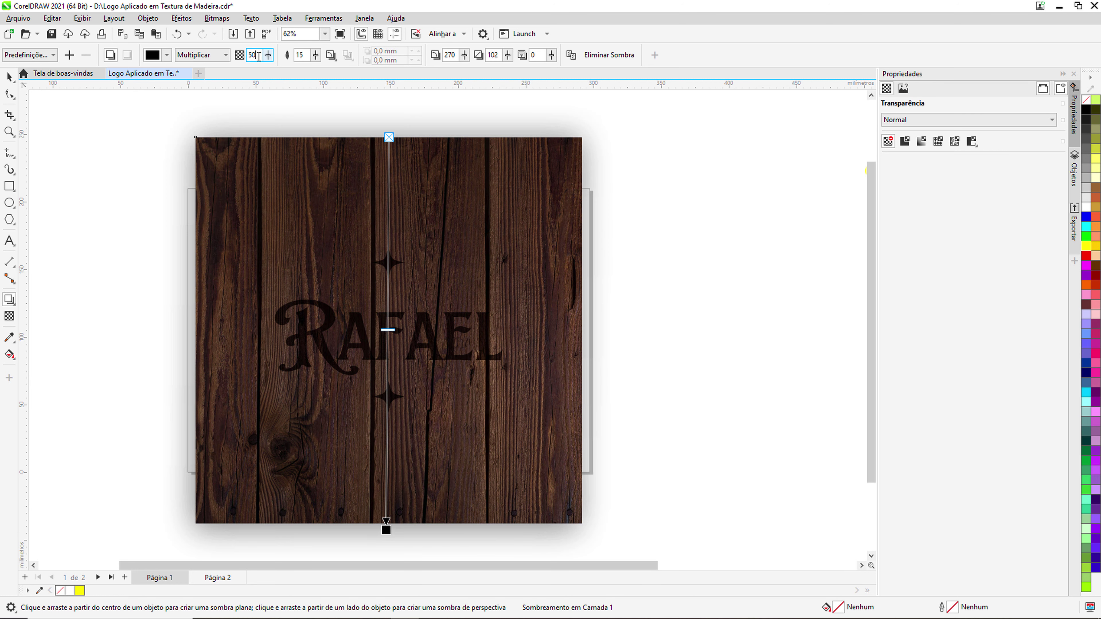
Adjust the opacity of the cut-out wood's shadow, trying 82 and 29, and clear the selection
{"action": "key", "text": "BackSpace"}
{"action": "key", "text": "BackSpace"}
{"action": "type", "text": "82"}
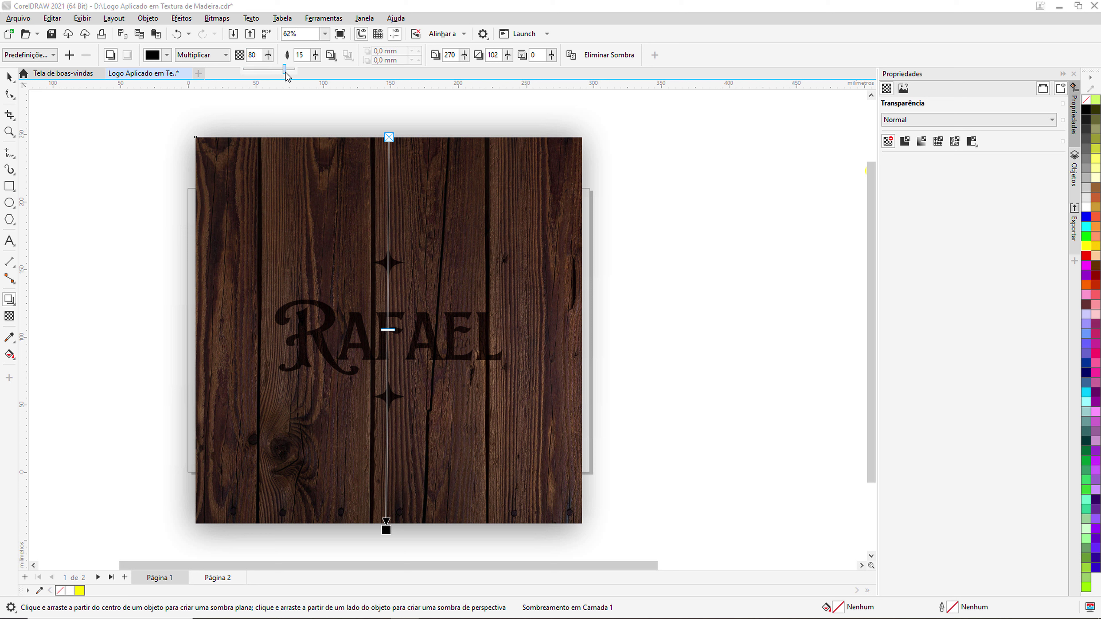
{"action": "key", "text": "Return"}
{"action": "double_click", "coordinate": [255, 55]}
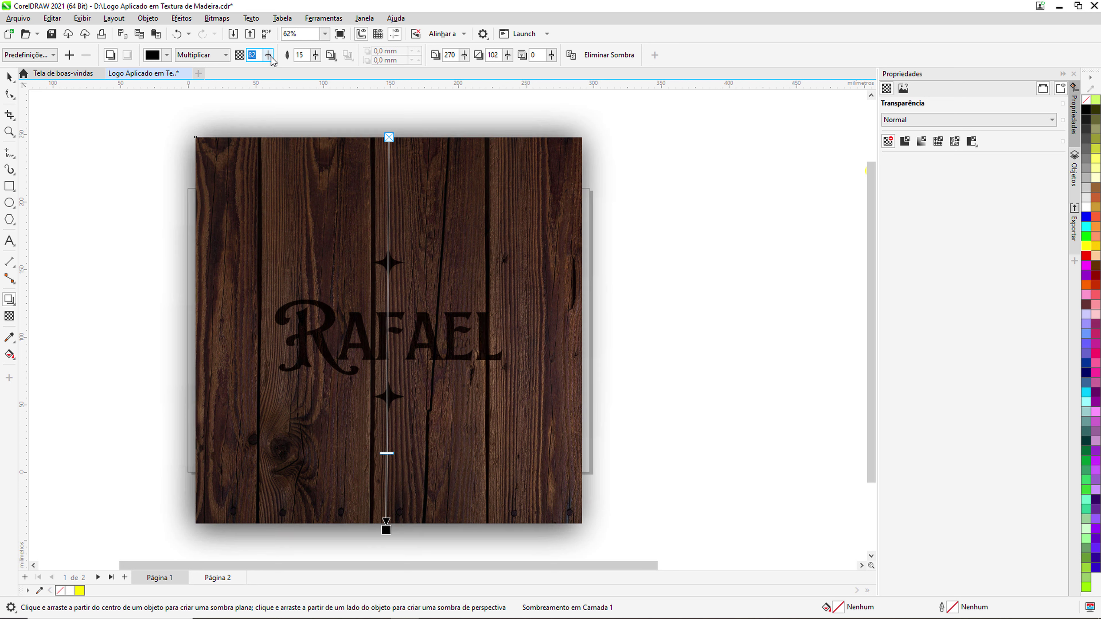
{"action": "type", "text": "28"}
{"action": "key", "text": "Return"}
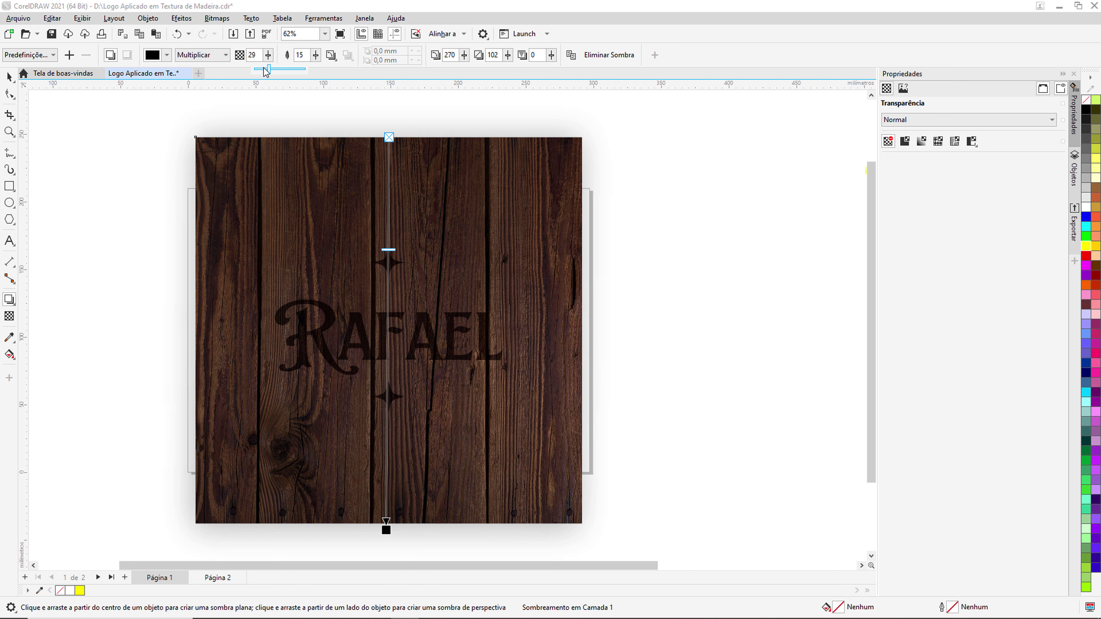
{"action": "key", "text": "space"}
{"action": "key", "text": "Escape"}
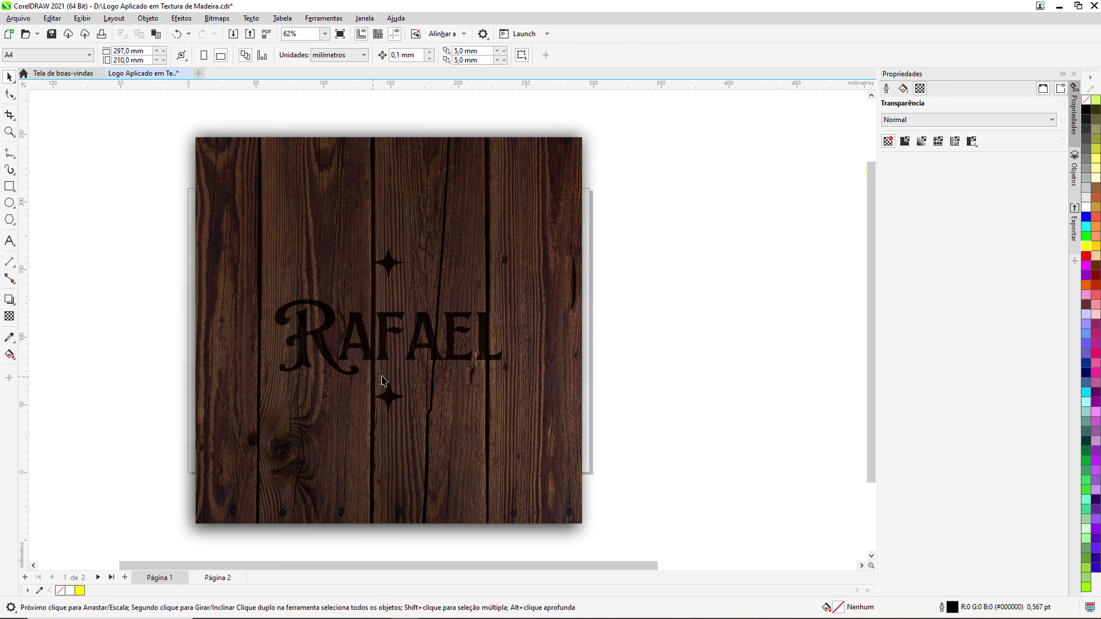